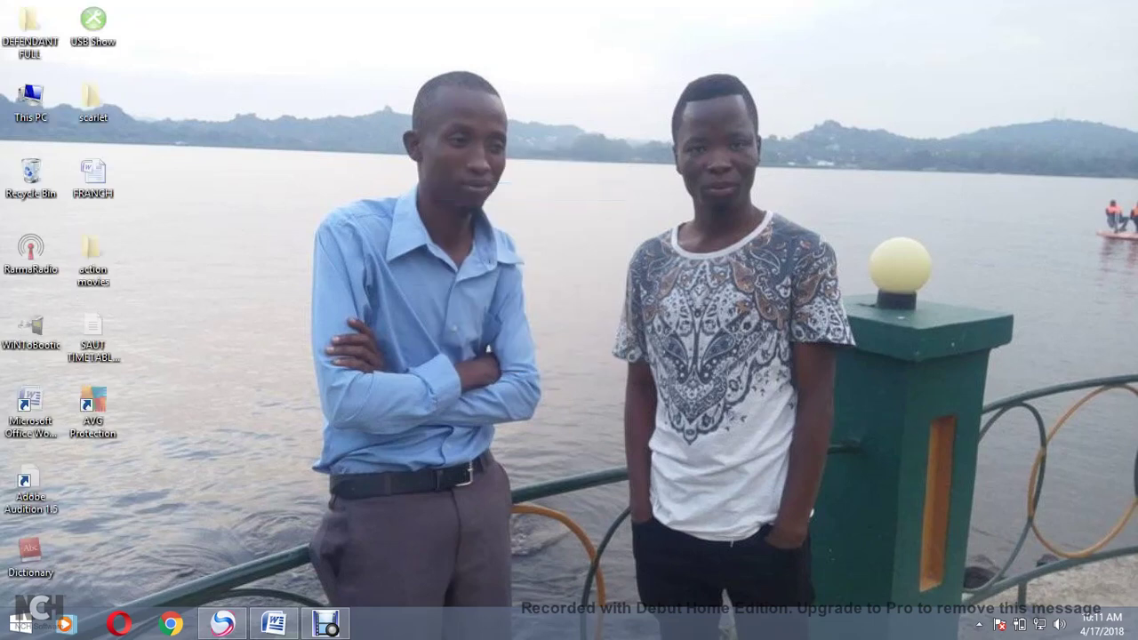
right_click(432, 145)
left_click(475, 191)
right_click(467, 139)
left_click(485, 189)
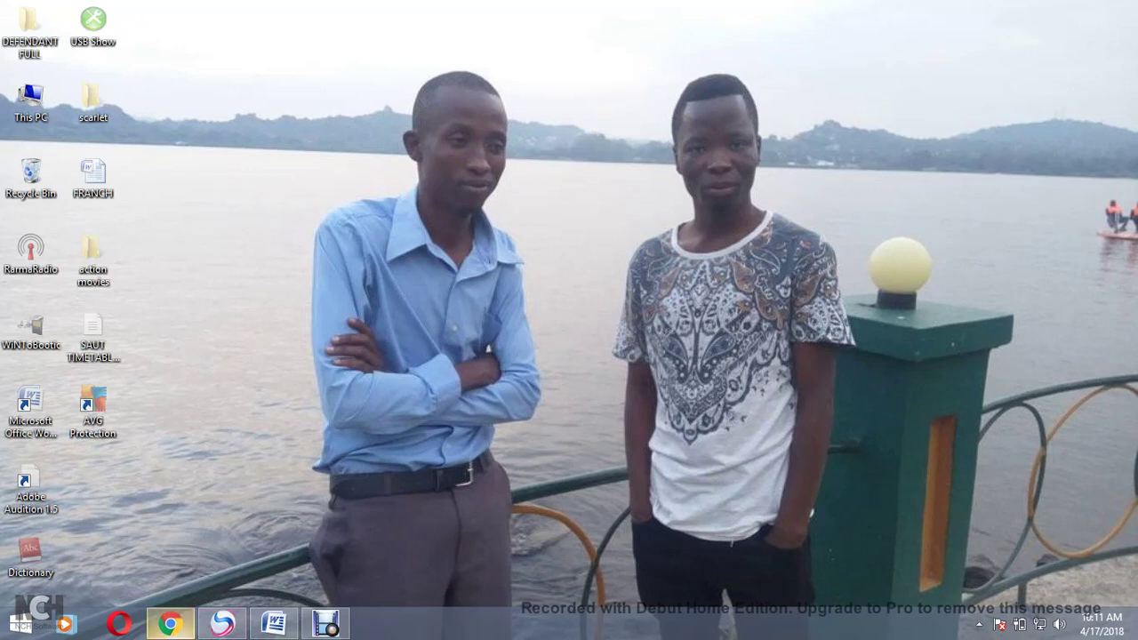
- Launch Google Chrome, choosing it as the browser for http links, and open the Chrome Web Store
left_click(170, 623)
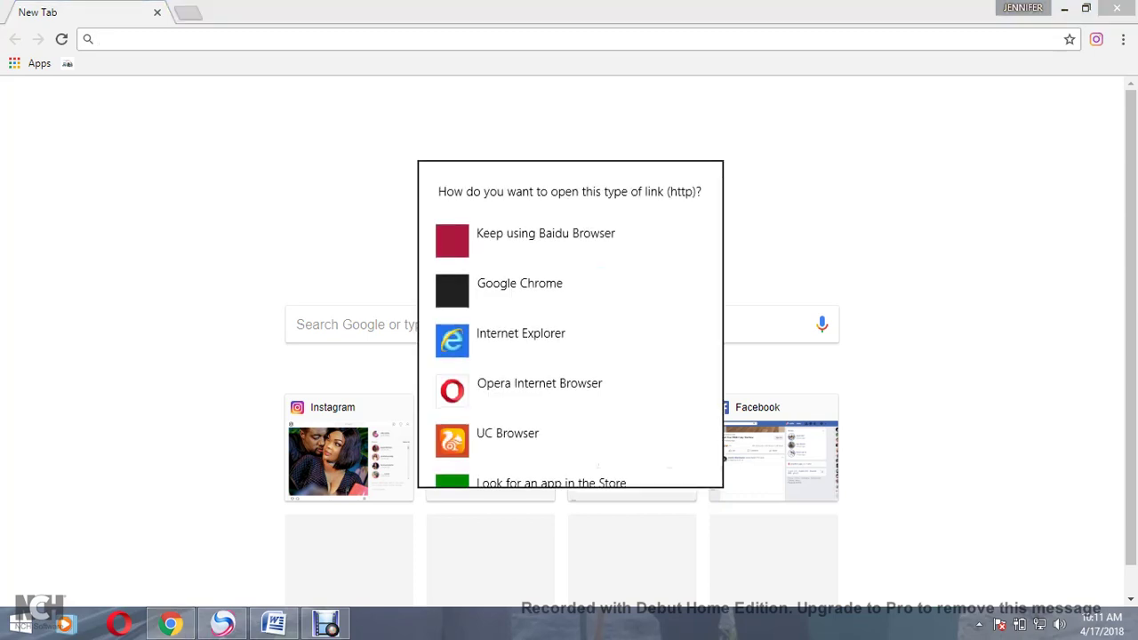
left_click(519, 290)
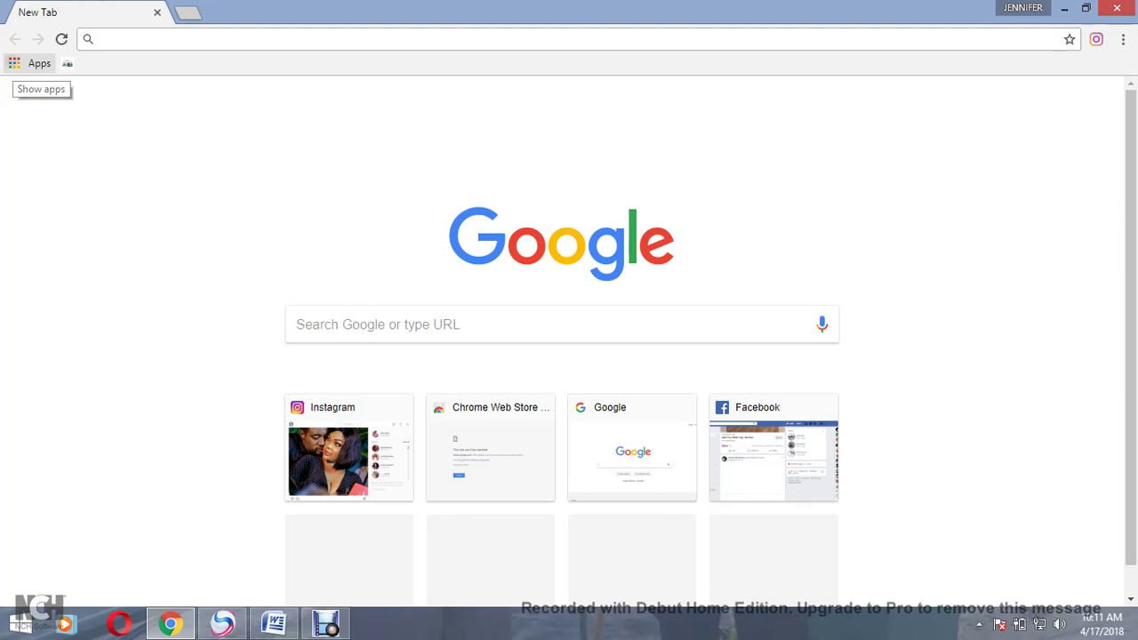
left_click(36, 63)
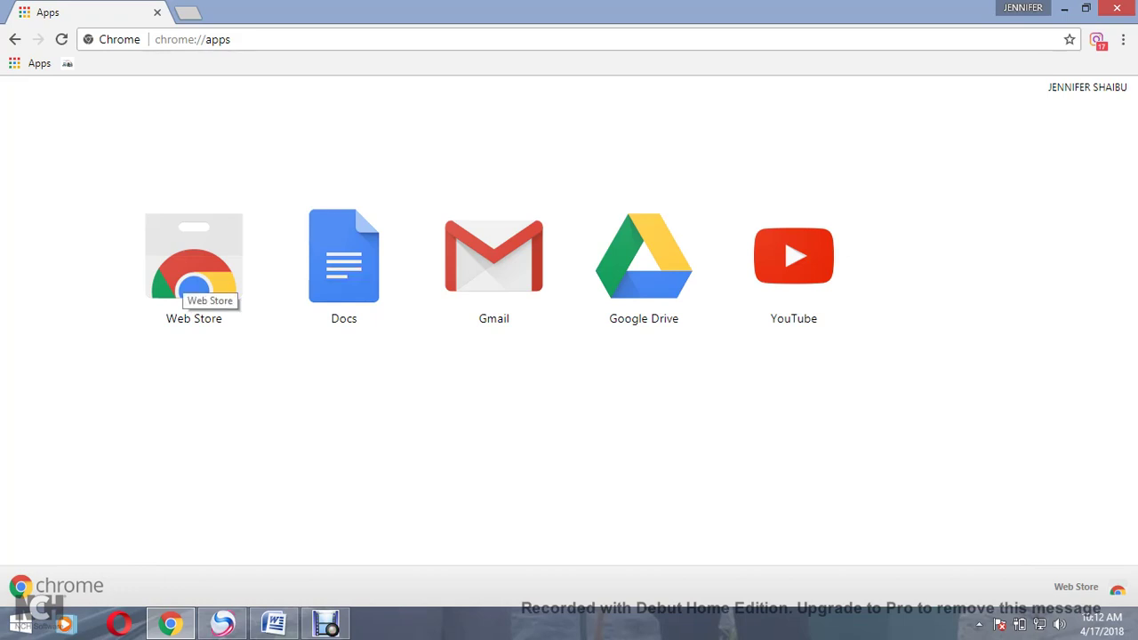
left_click(194, 280)
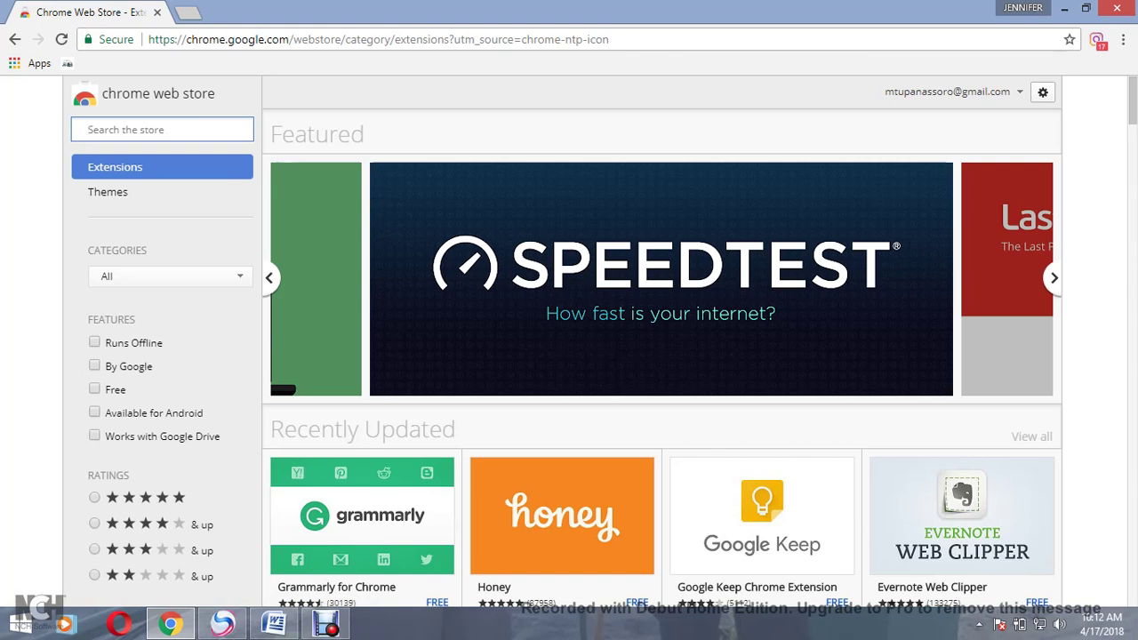
- Search the Chrome Web Store for "instagram for chrome" and look through the listed extensions
type("in")
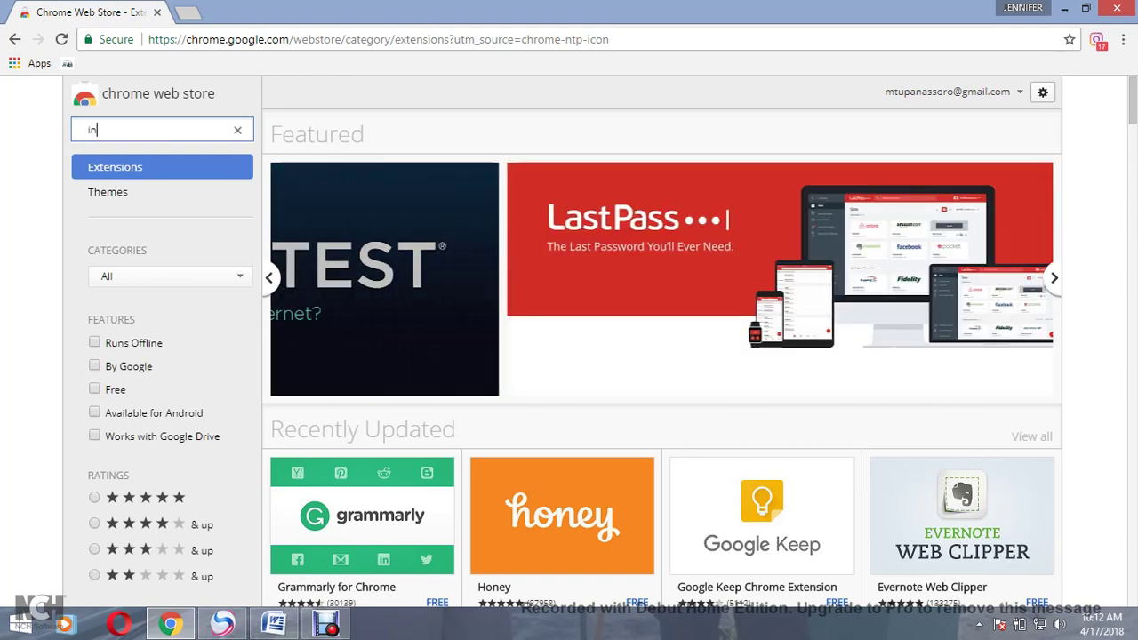
type("stag")
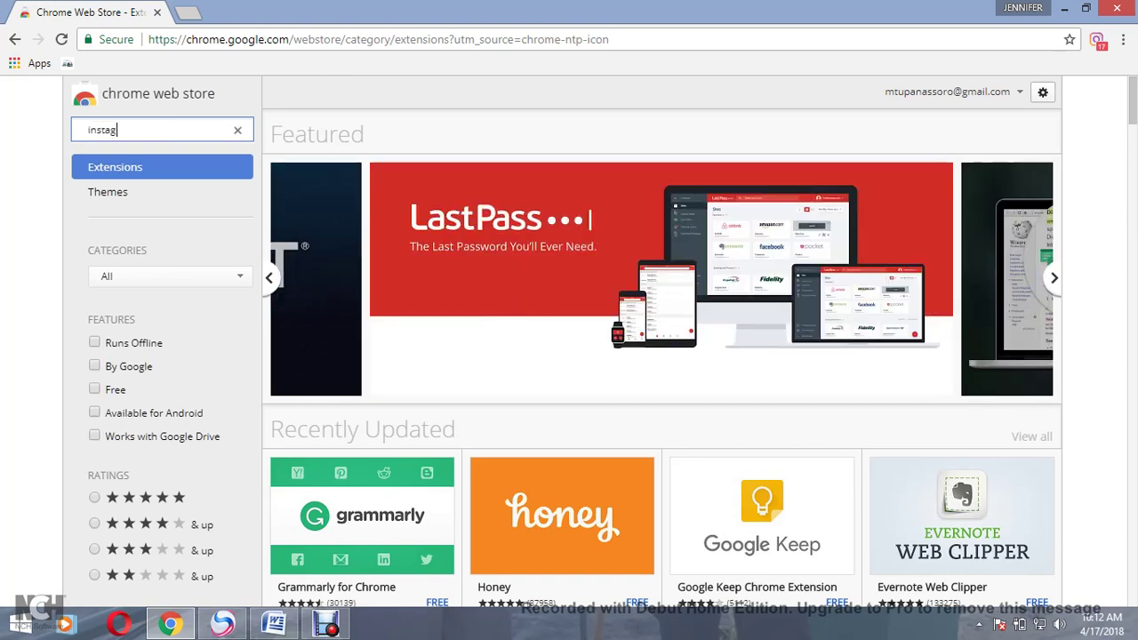
type("ram ")
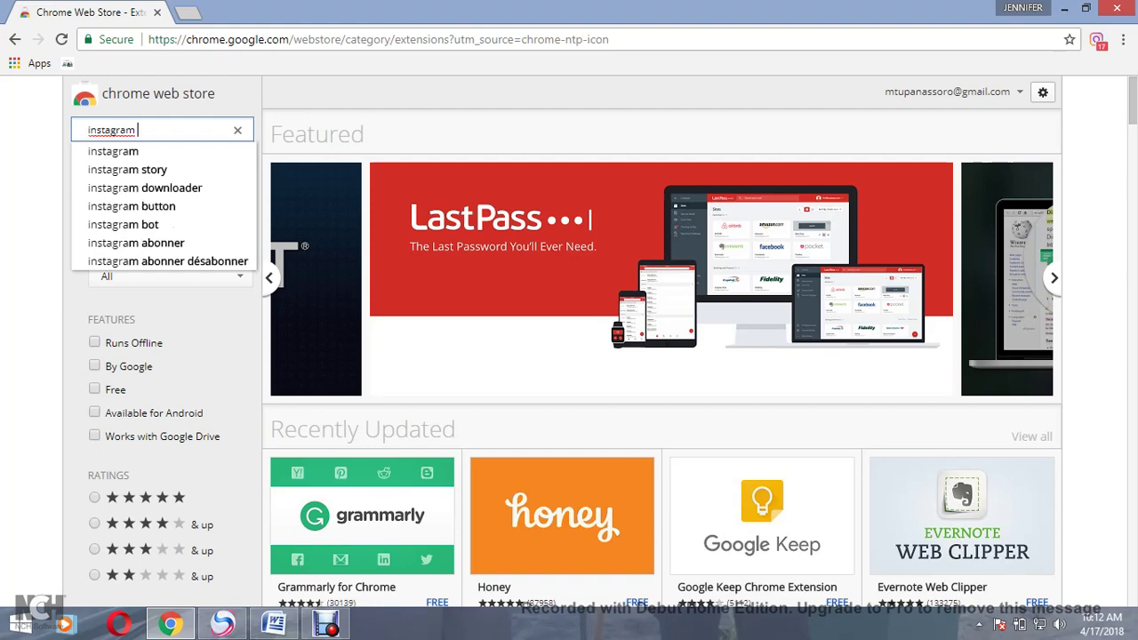
type("f")
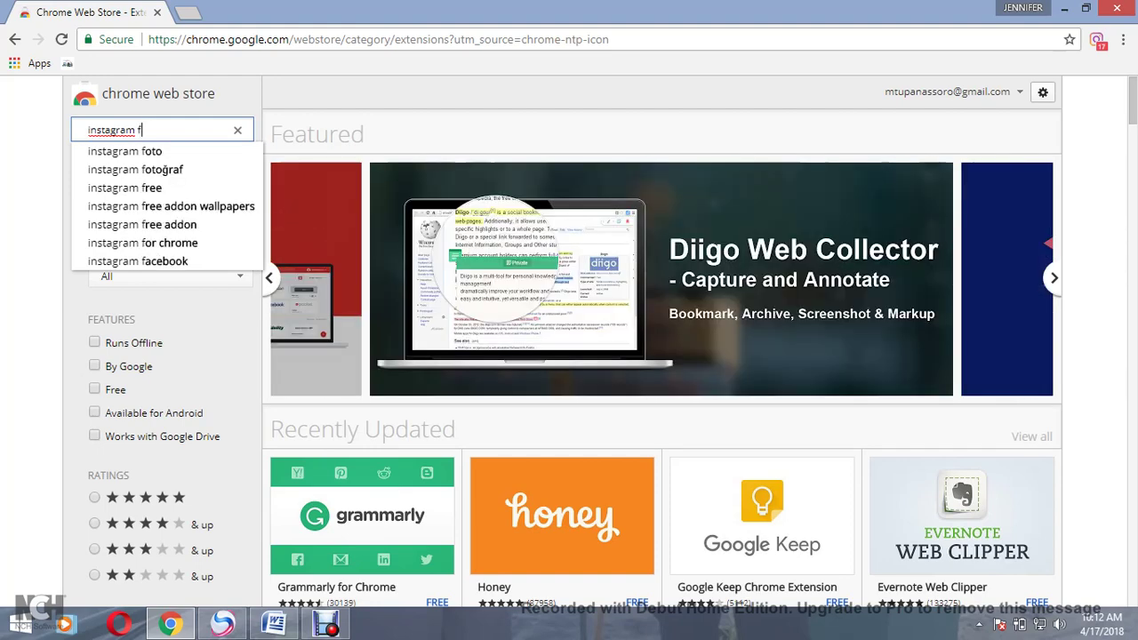
type("or")
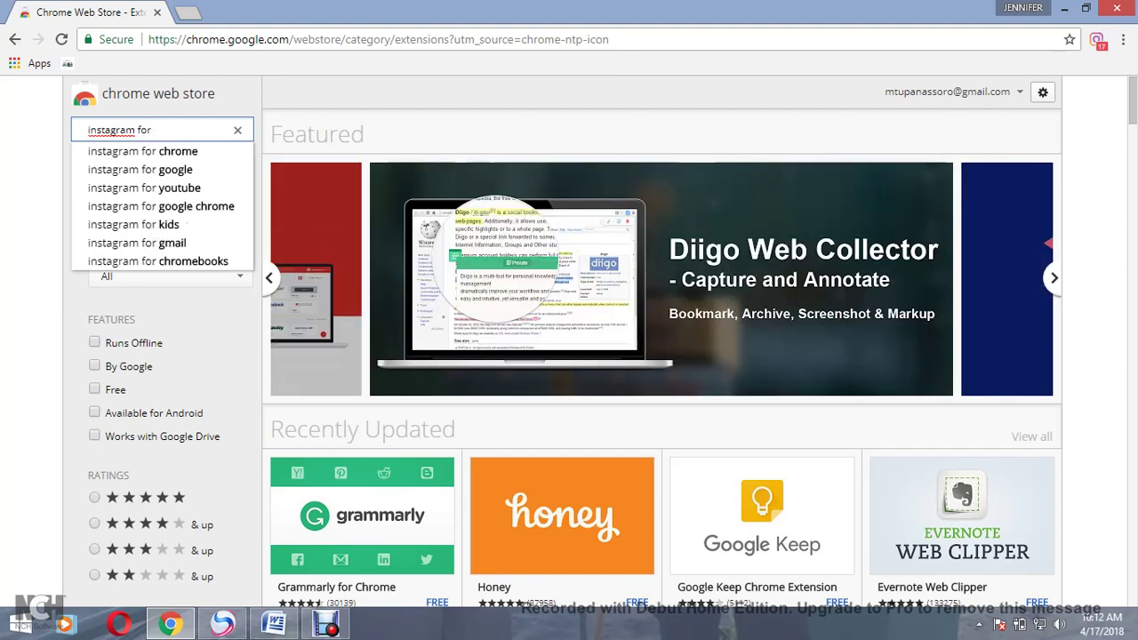
key("Down")
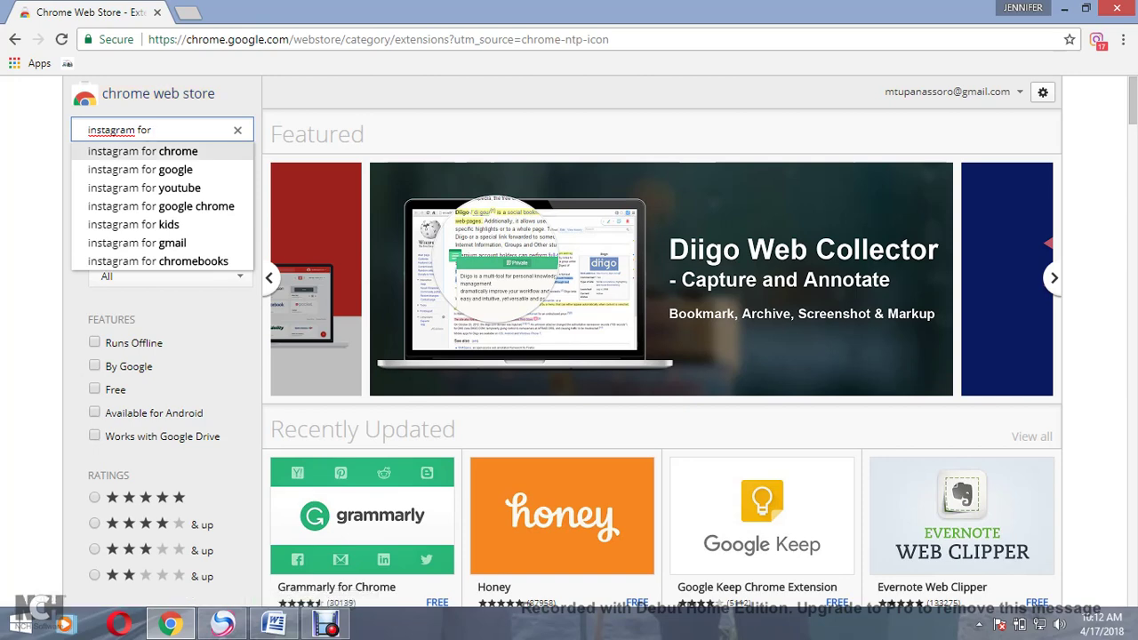
key("Return")
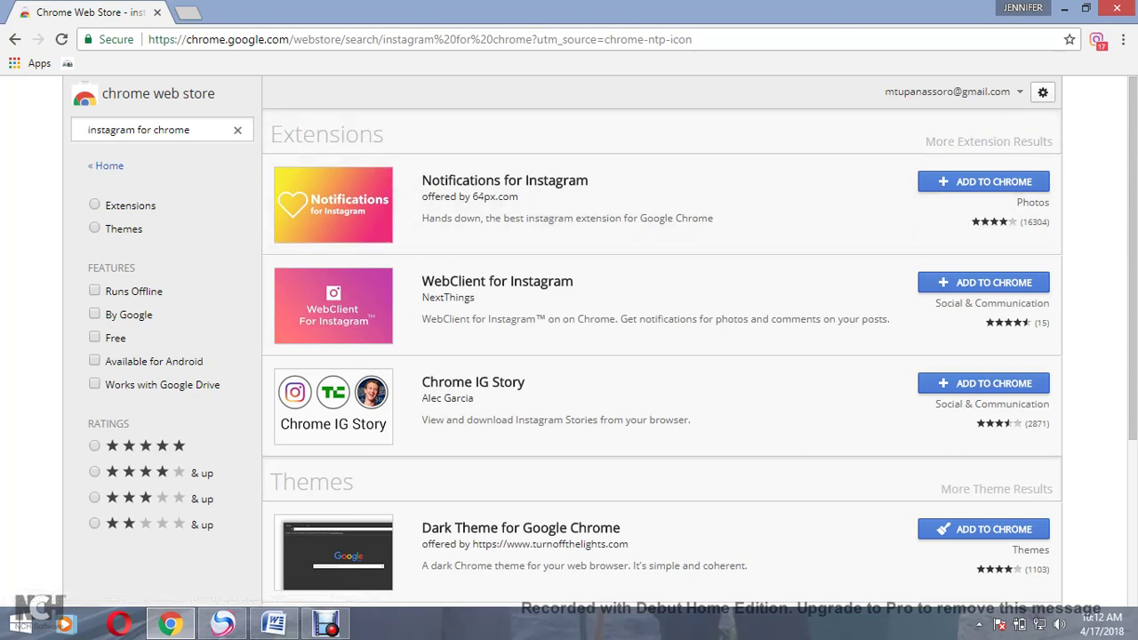
scroll(604, 338, "down", 1)
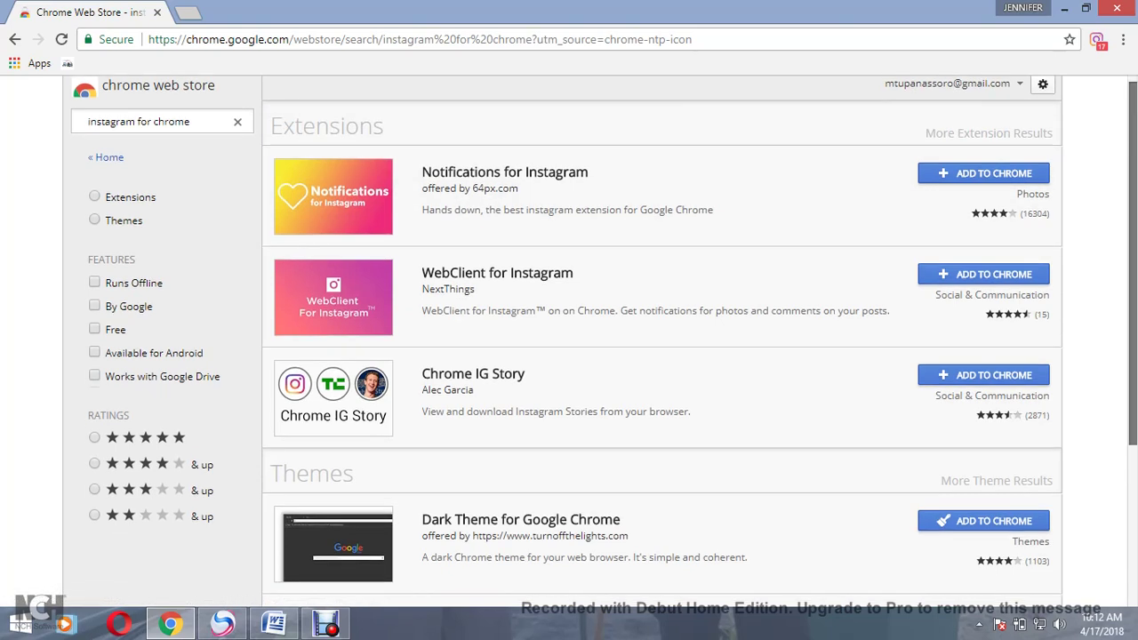
scroll(662, 342, "down", 3)
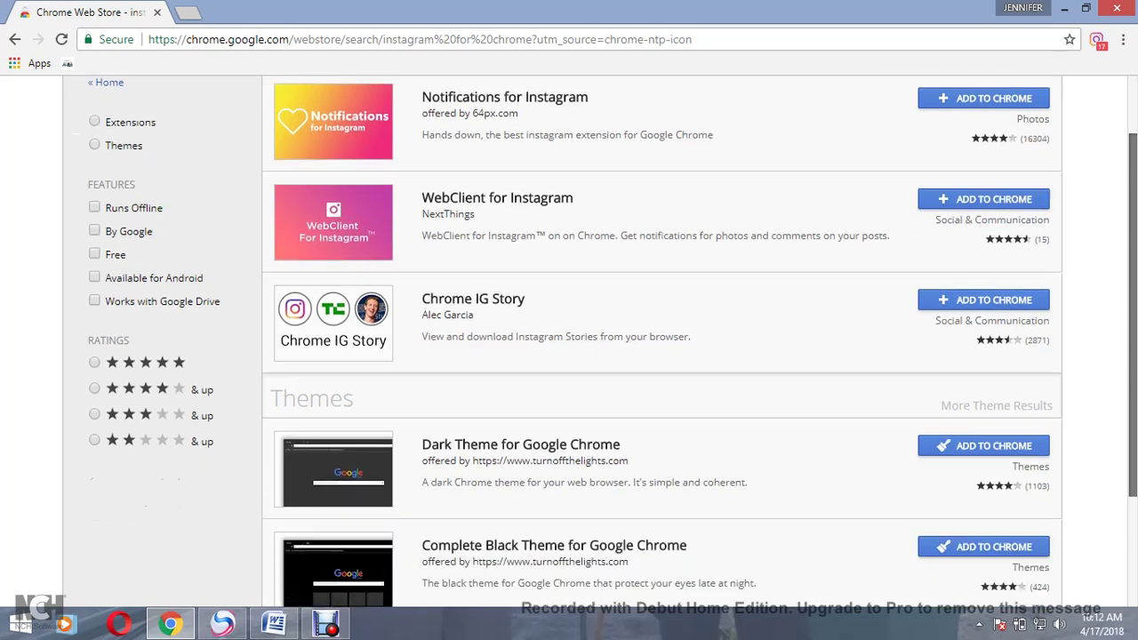
scroll(662, 342, "up", 3)
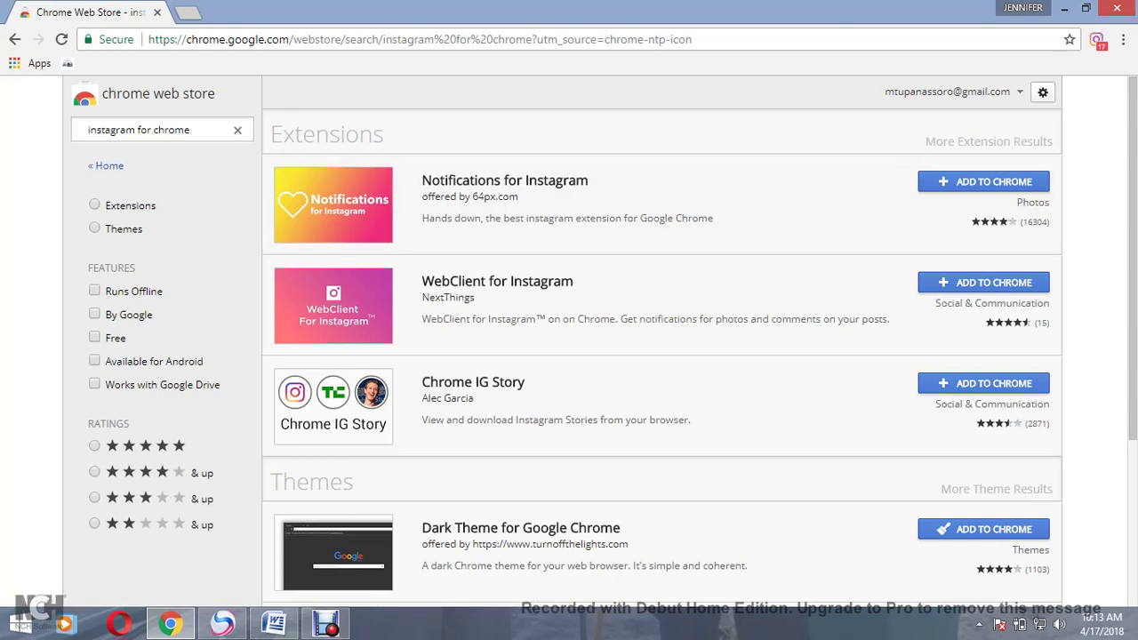
- Change the store search to "instagram for computer" and dismiss the search suggestions
left_click(191, 129)
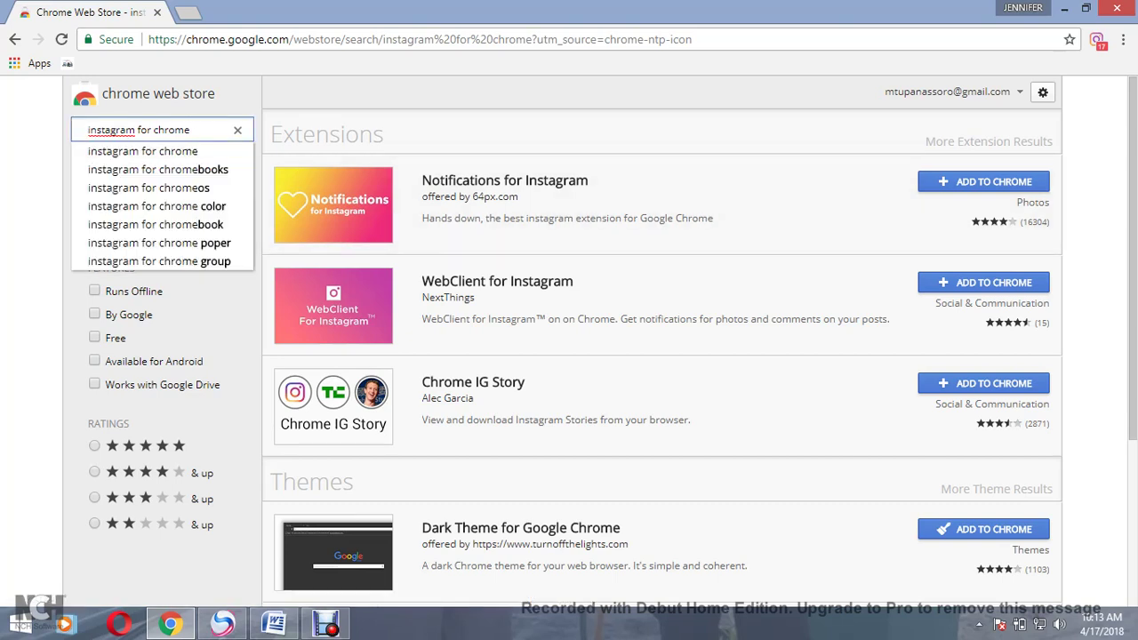
key("BackSpace")
key("BackSpace")
key("BackSpace")
key("BackSpace")
key("BackSpace")
key("BackSpace")
type("co")
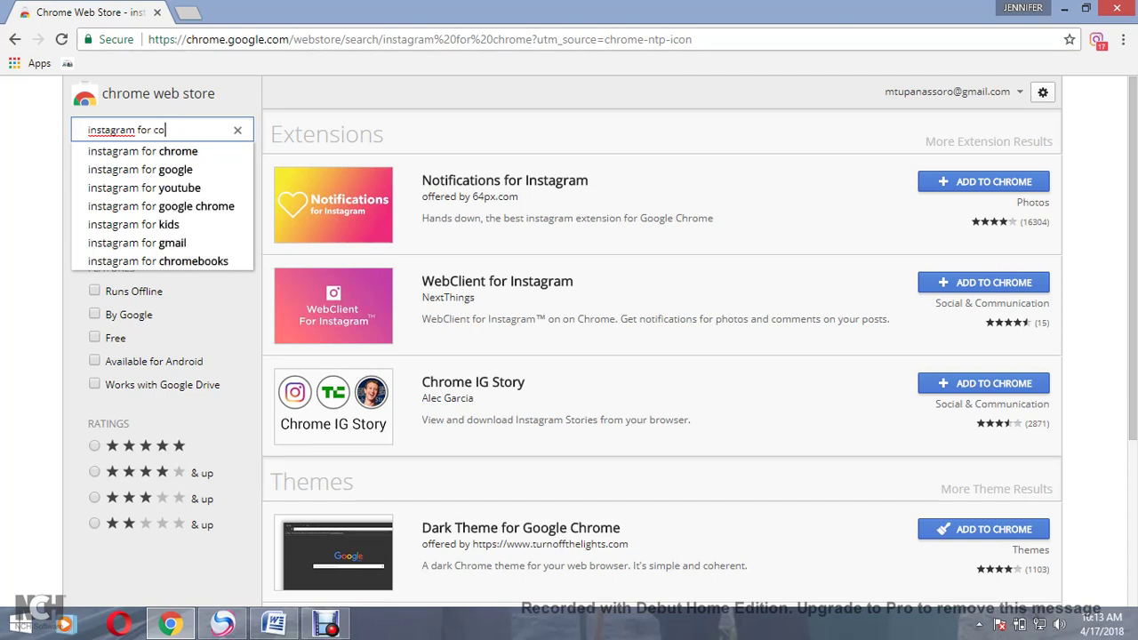
type("mputer")
key("Return")
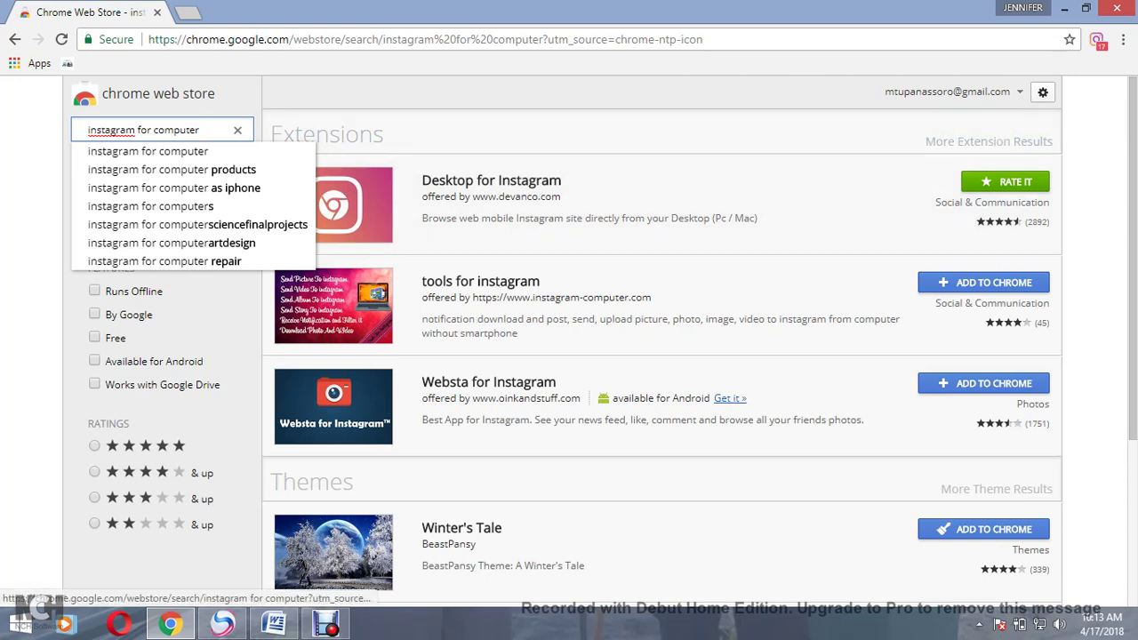
key("Escape")
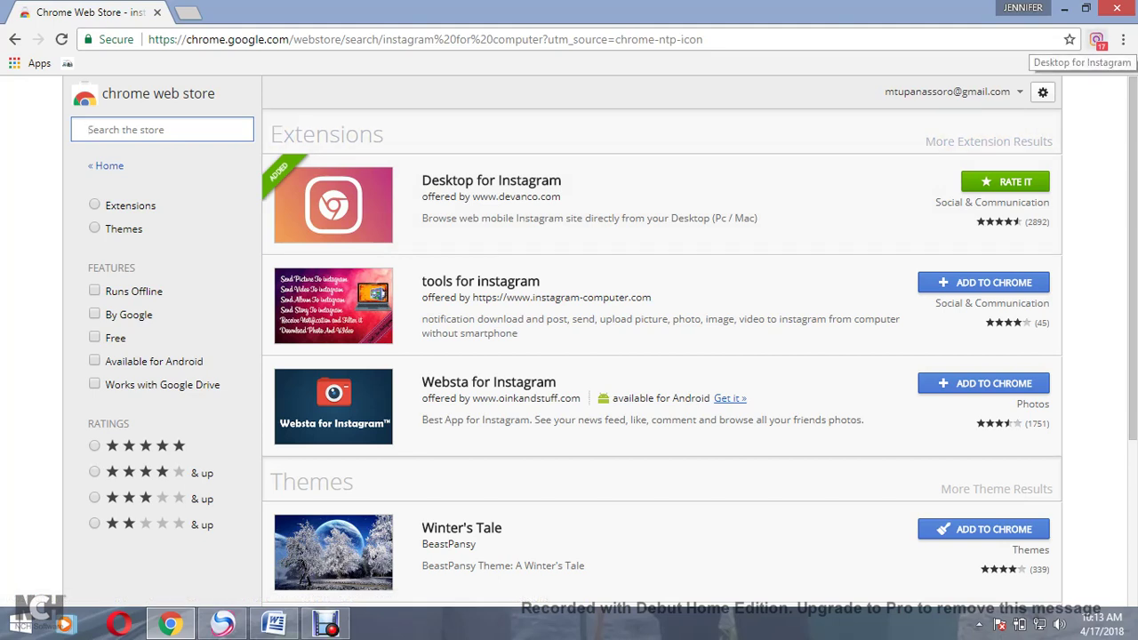
- Open the installed Desktop for Instagram extension and browse the posts in its home feed
left_click(1096, 39)
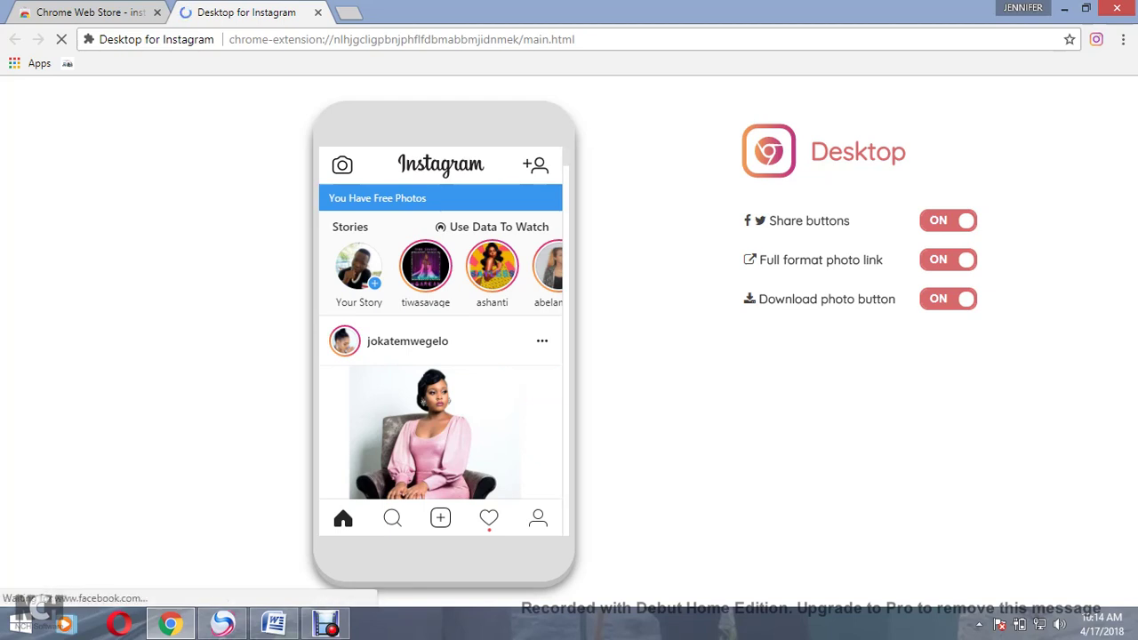
scroll(440, 355, "down", 1)
scroll(440, 356, "down", 2)
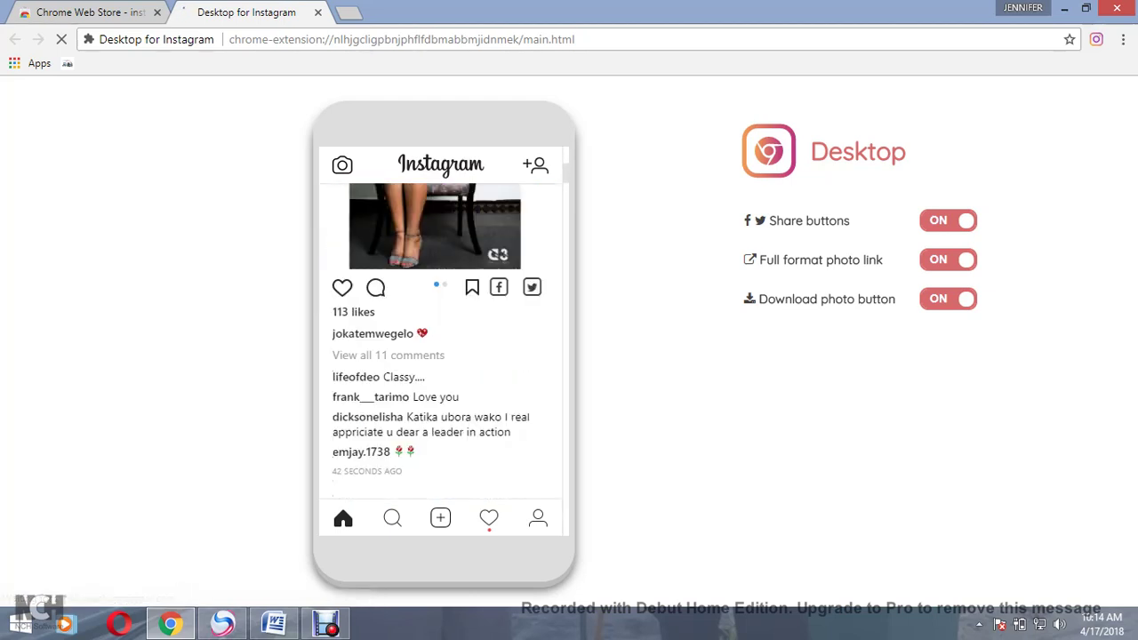
scroll(440, 342, "down", 20)
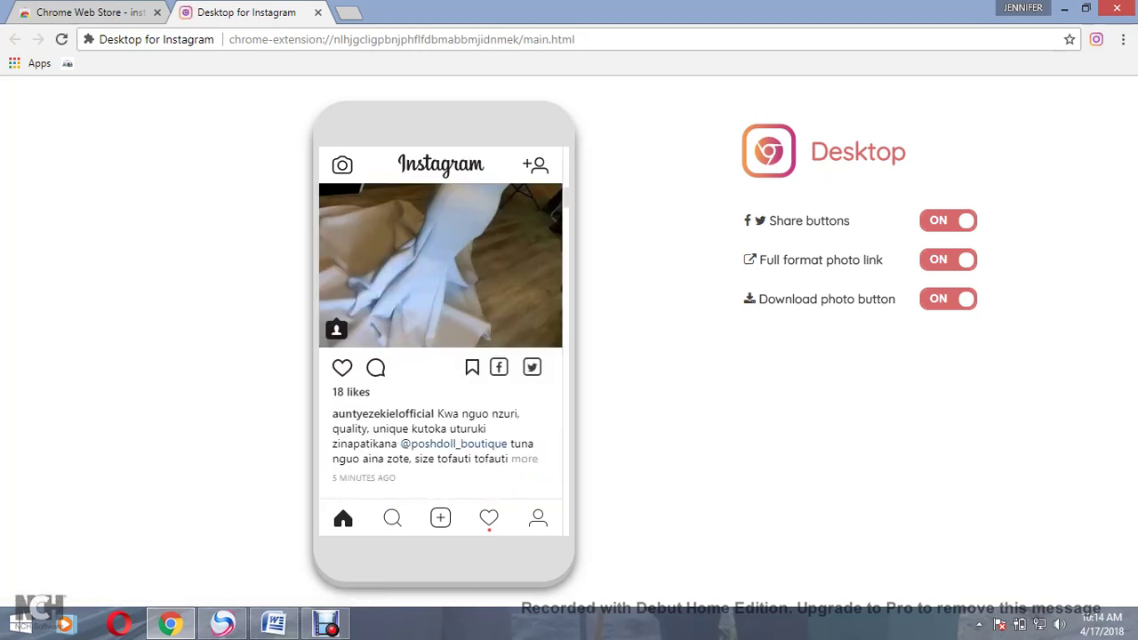
scroll(440, 343, "down", 10)
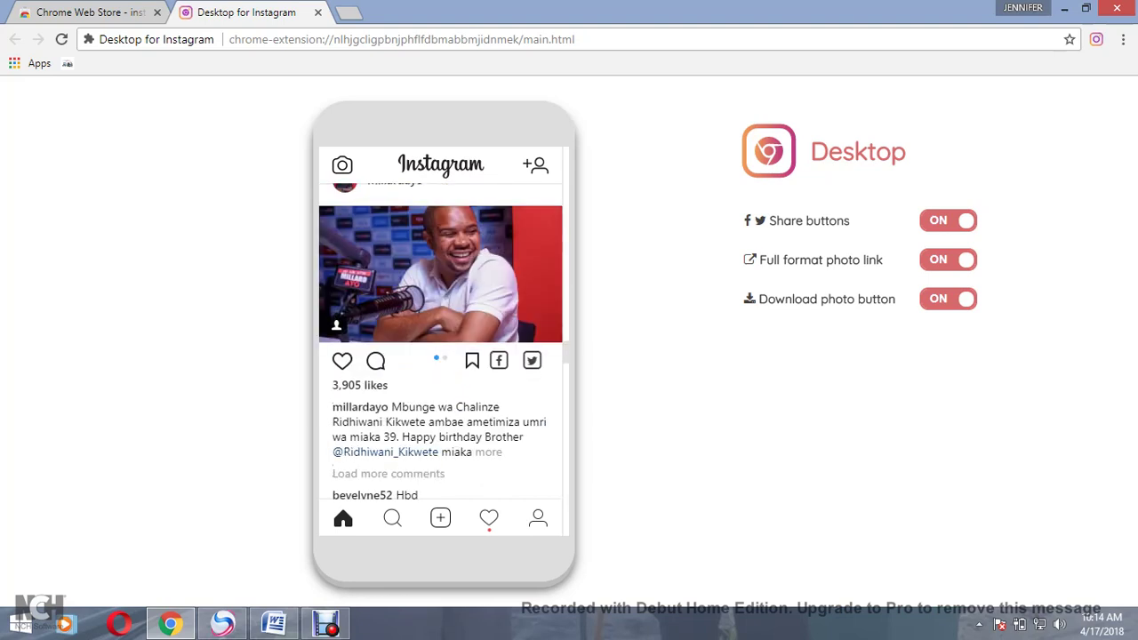
- Open the account's own Instagram profile and look through its bio and grid of posted photos
left_click(538, 518)
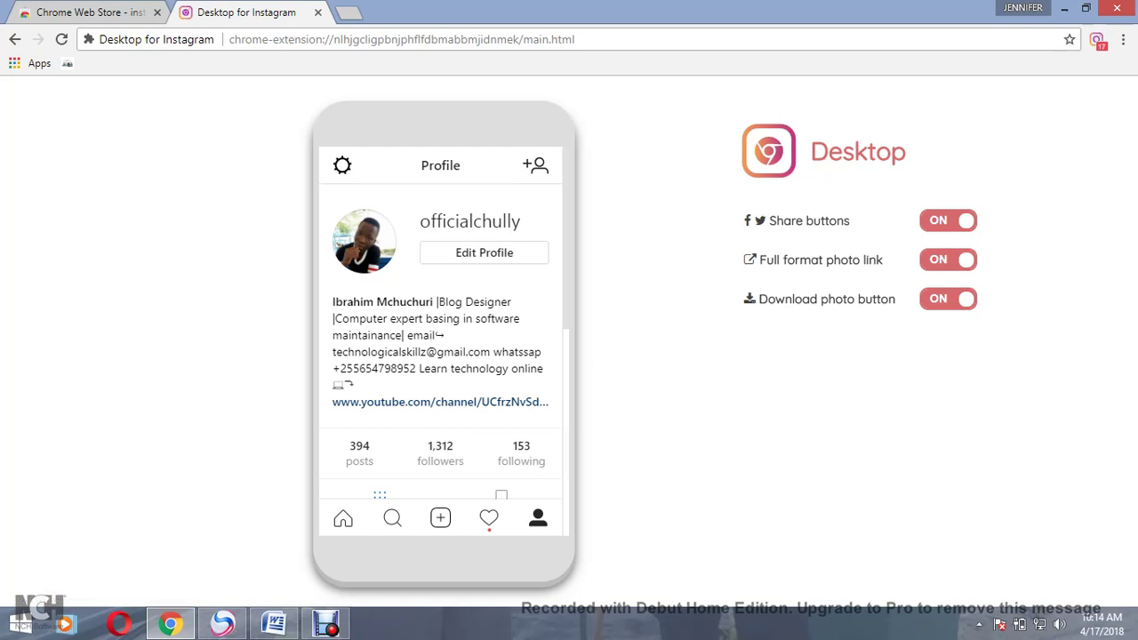
left_click_drag(332, 302, 541, 352)
scroll(440, 355, "down", 6)
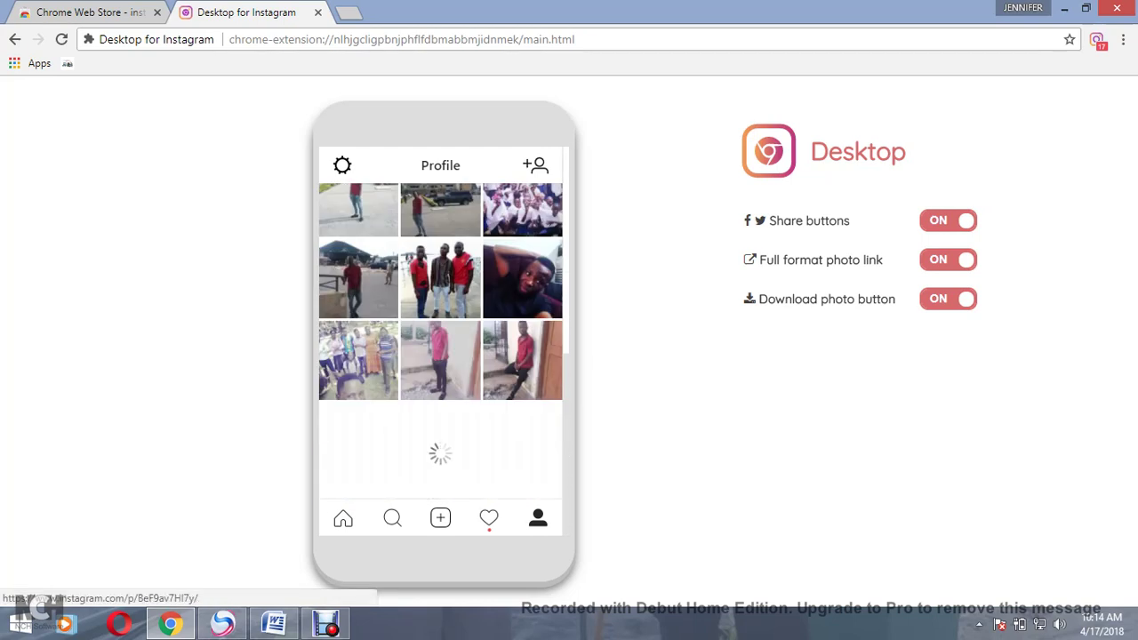
scroll(440, 356, "up", 5)
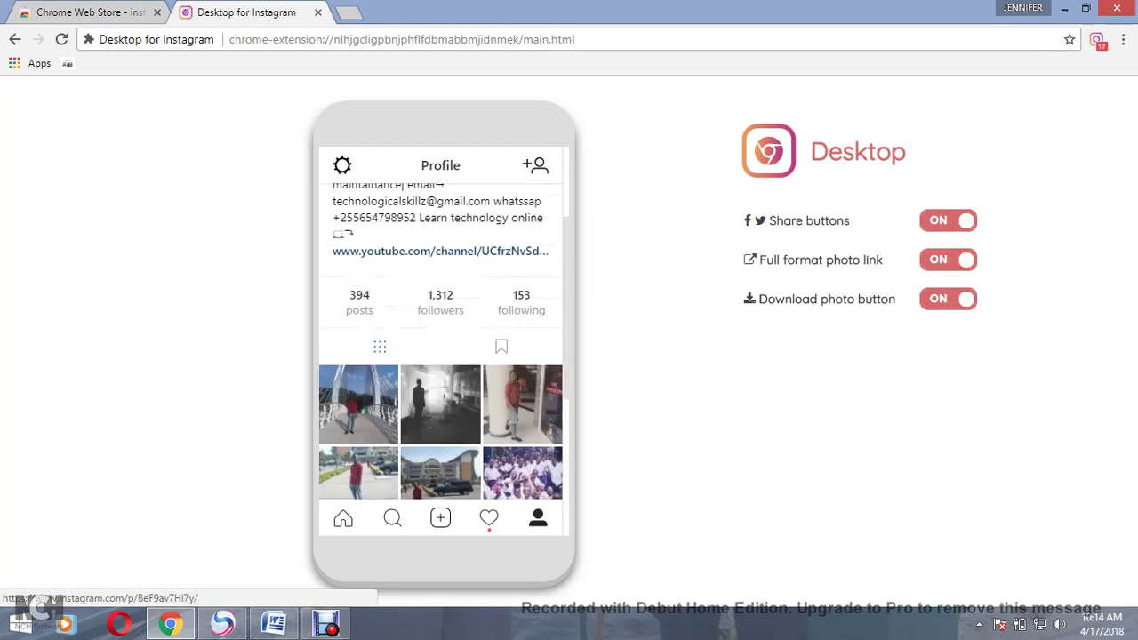
scroll(440, 355, "down", 6)
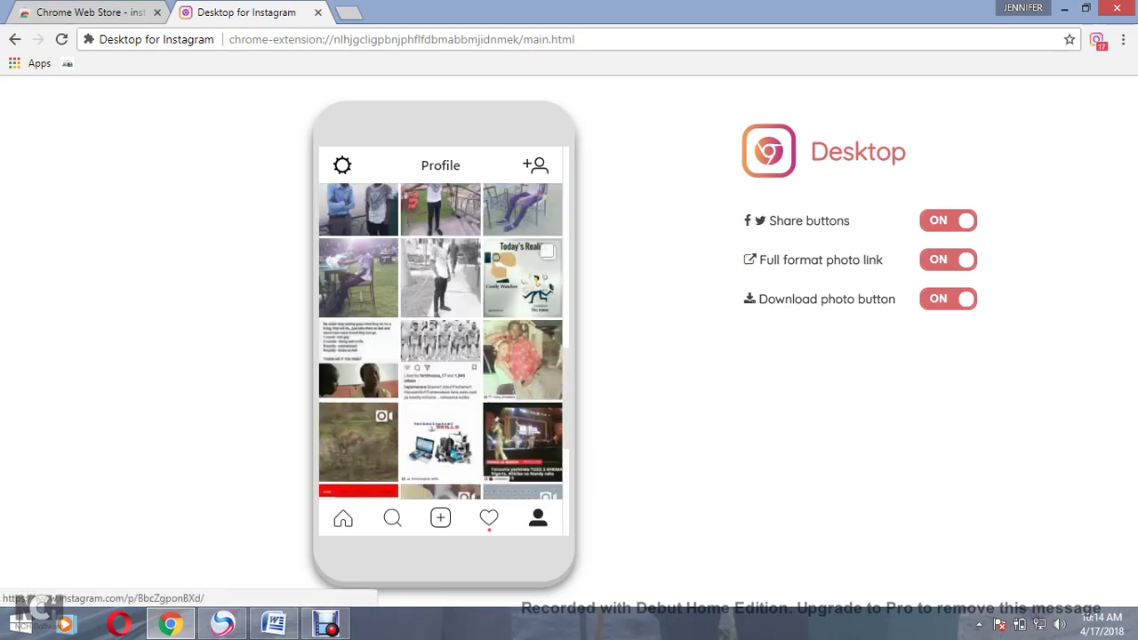
scroll(440, 341, "down", 5)
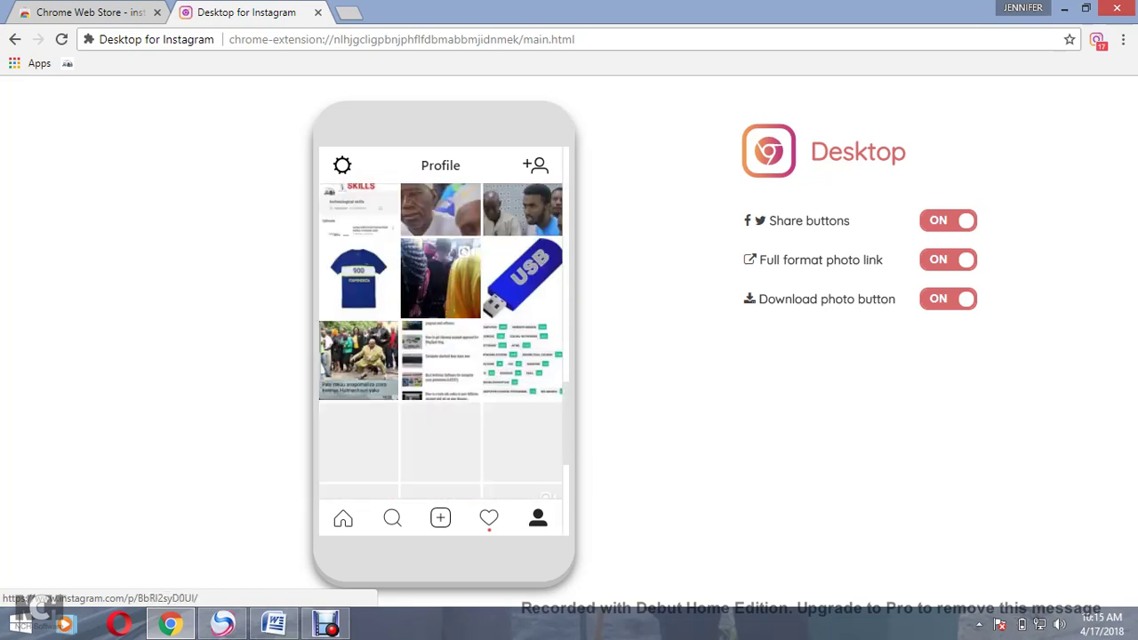
scroll(440, 341, "down", 5)
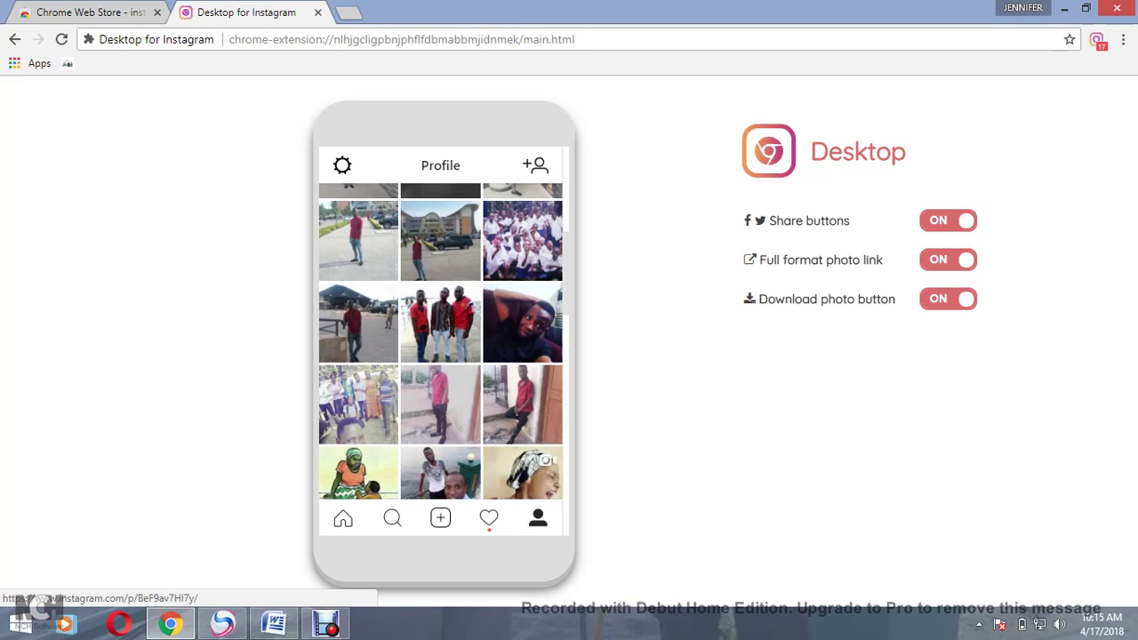